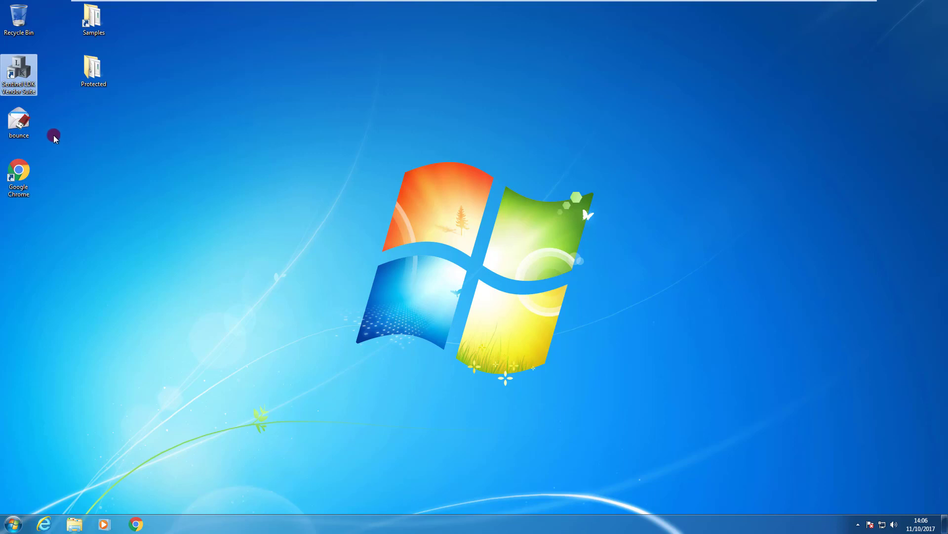
Step: Run Win_x64_Bounce from the Protected folder and dismiss its Feature not found (H0031) error
{"action": "double_click", "coordinate": [101, 72]}
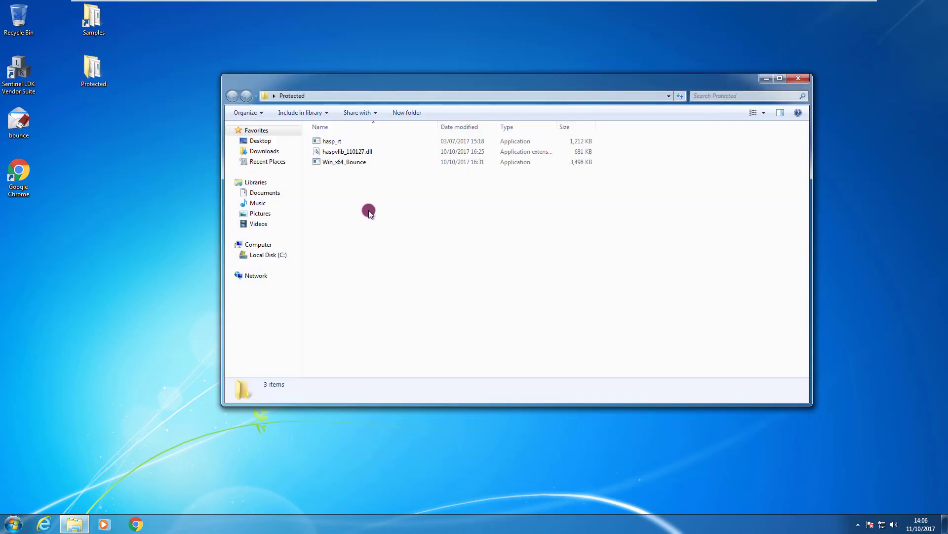
{"action": "left_click", "coordinate": [363, 166]}
{"action": "double_click", "coordinate": [363, 163]}
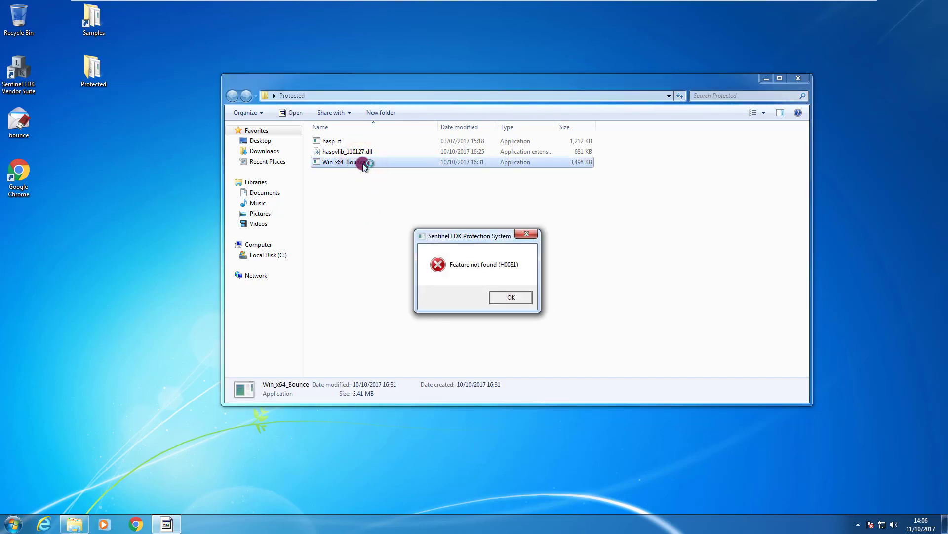
{"action": "left_click", "coordinate": [512, 297]}
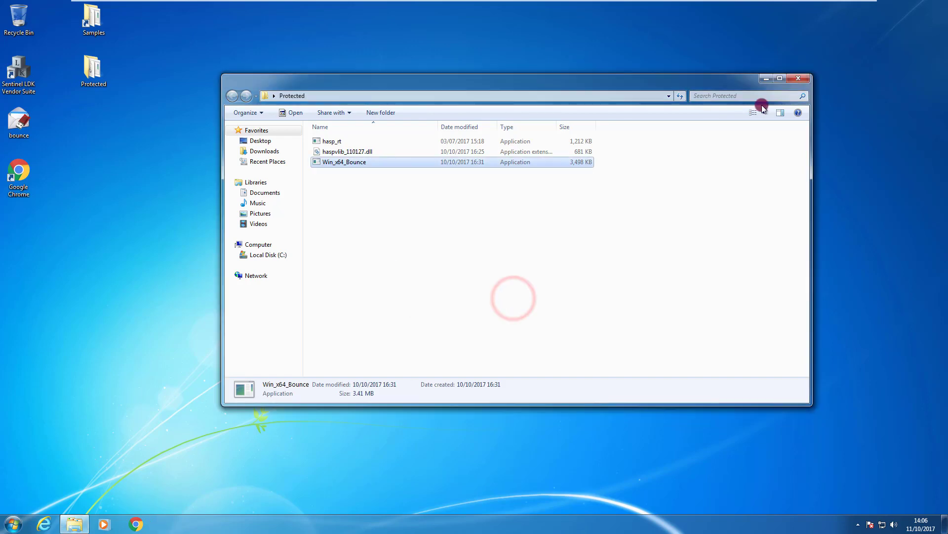
Step: Close the Protected folder window and launch Sentinel LDK Vendor Suite from the desktop shortcut
{"action": "left_click", "coordinate": [800, 79]}
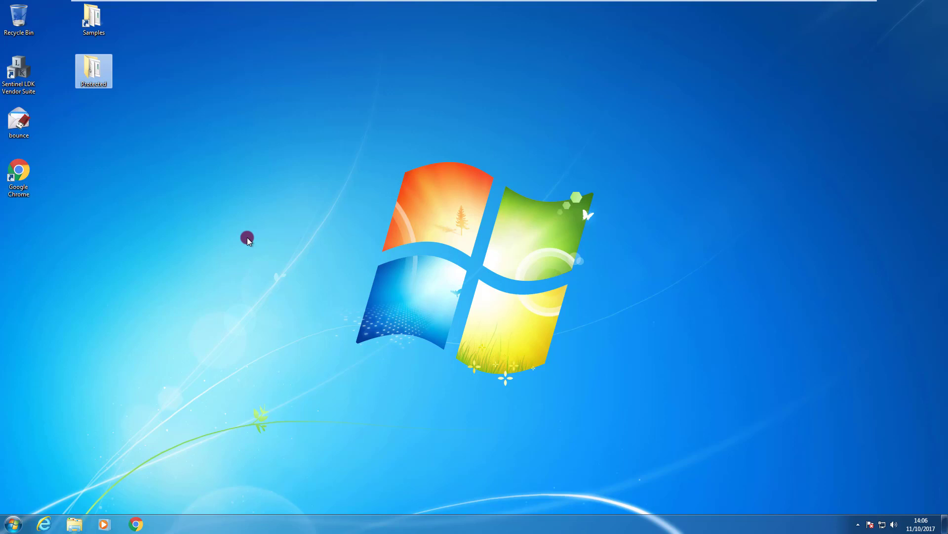
{"action": "double_click", "coordinate": [34, 78]}
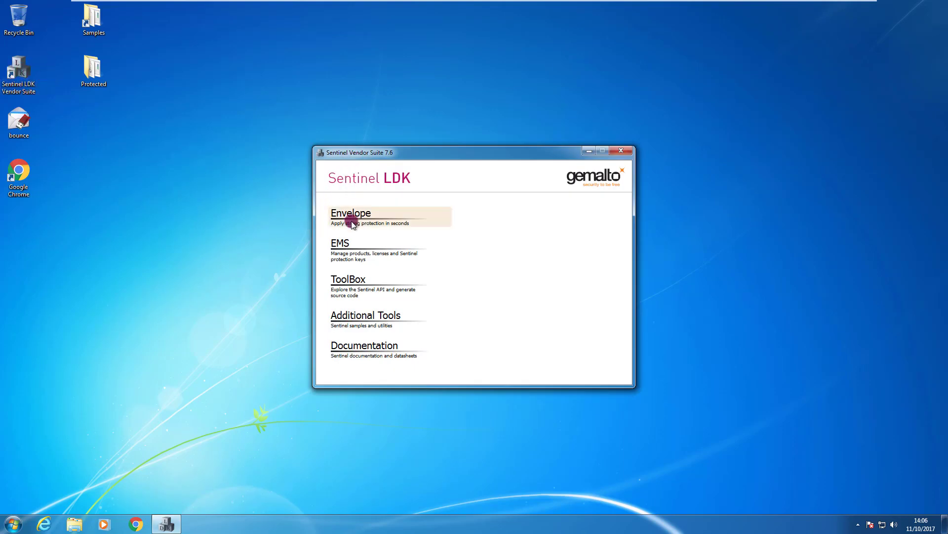
{"action": "left_click", "coordinate": [27, 88]}
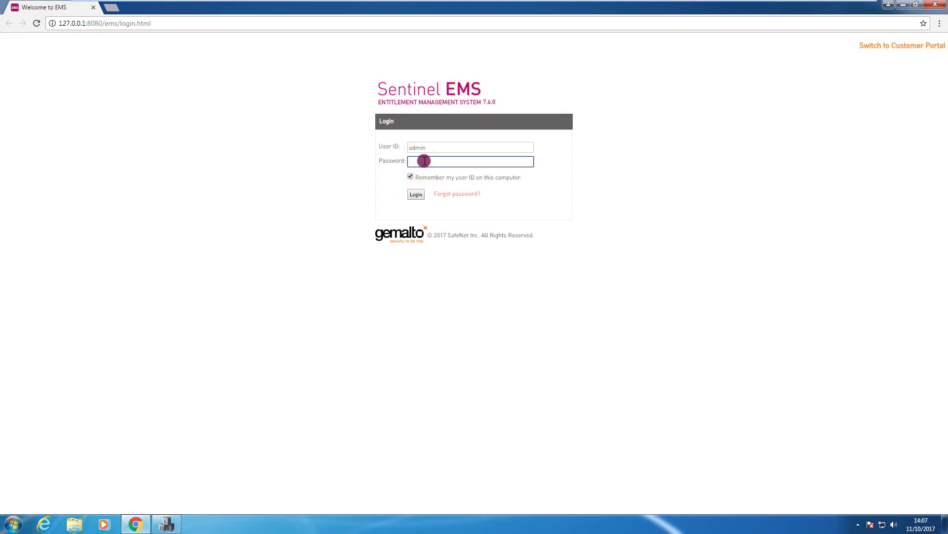
Step: Log in to Sentinel EMS with the account password and go to the Catalog product list
{"action": "type", "text": "admi"}
{"action": "left_click", "coordinate": [416, 194]}
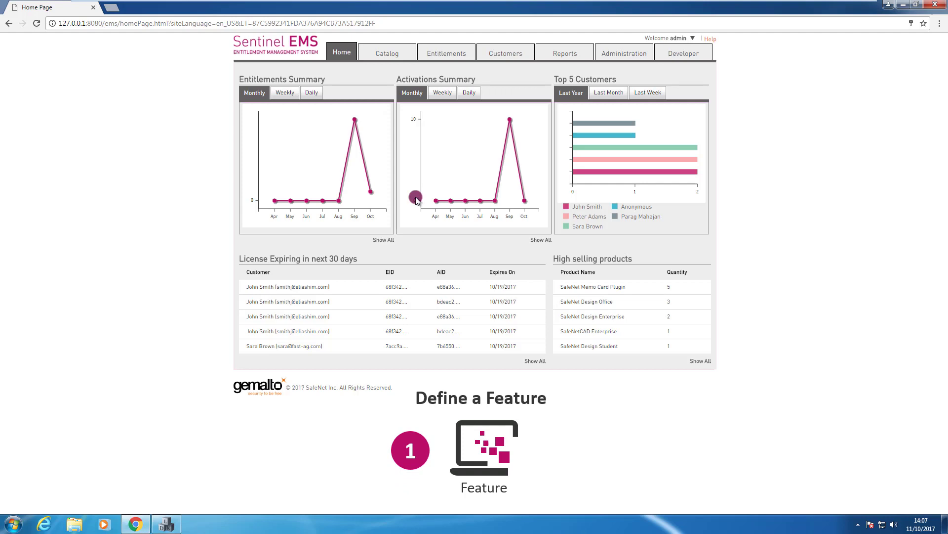
{"action": "left_click", "coordinate": [398, 61]}
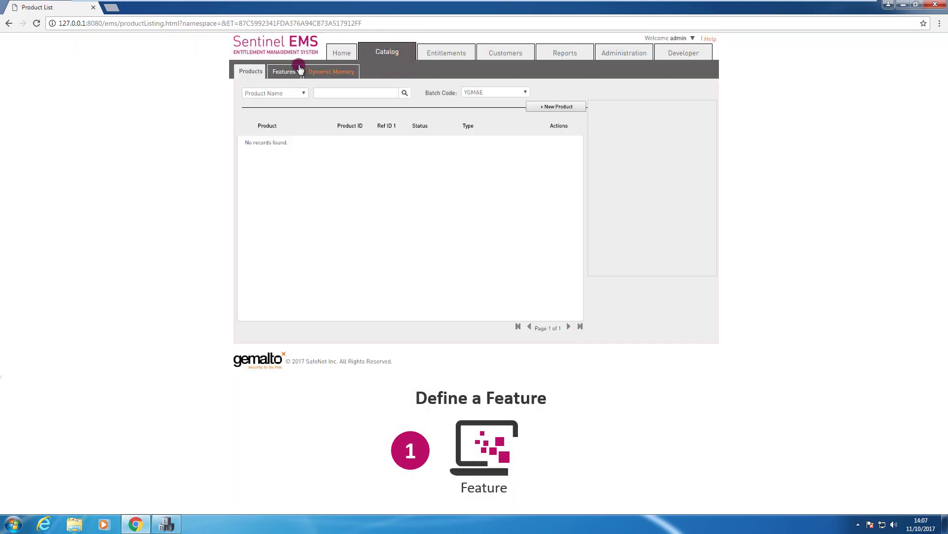
Step: Show the Catalog's feature list with YGMAE kept as the batch code
{"action": "left_click", "coordinate": [286, 71]}
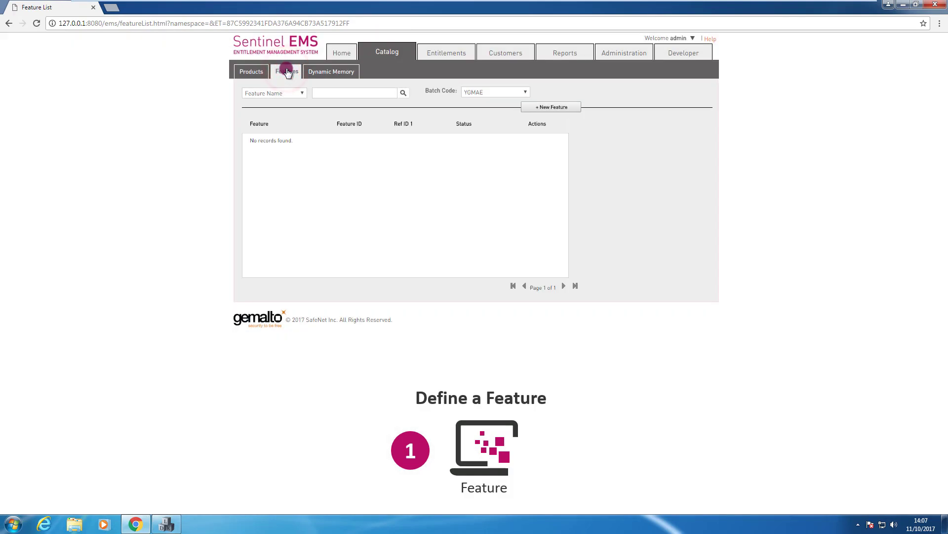
{"action": "left_click", "coordinate": [426, 94]}
{"action": "left_click", "coordinate": [489, 96]}
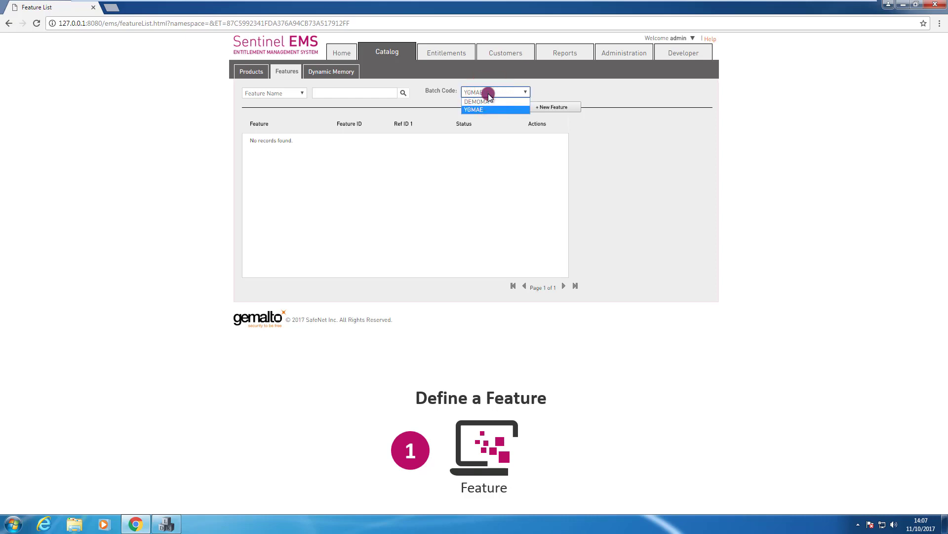
{"action": "left_click", "coordinate": [489, 96]}
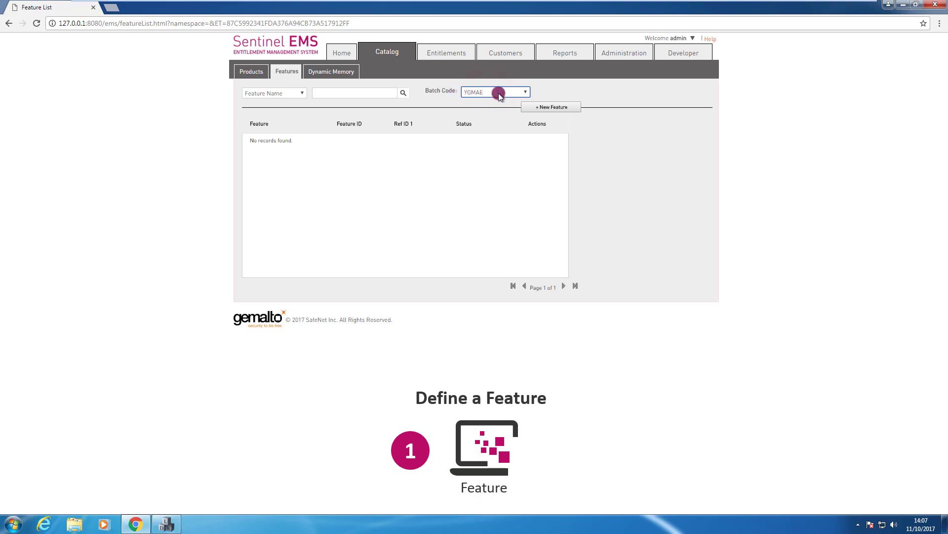
Step: Create and save a new feature named MSZFeature with Feature ID 123
{"action": "left_click", "coordinate": [552, 108]}
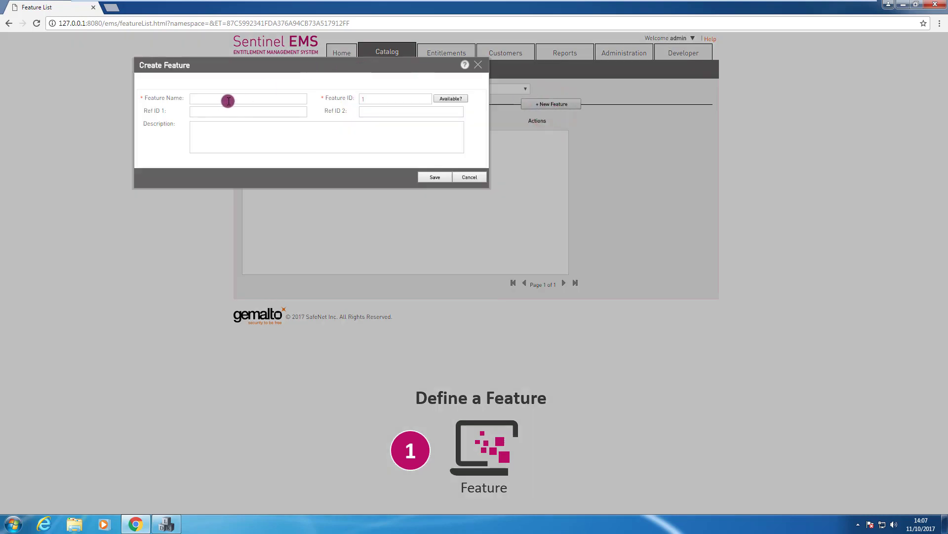
{"action": "left_click", "coordinate": [228, 101]}
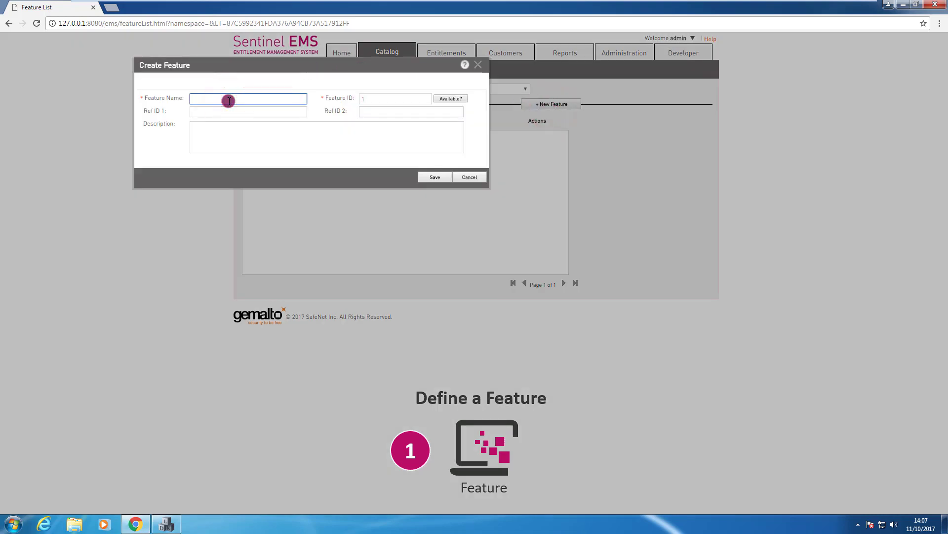
{"action": "type", "text": "MSZFeature"}
{"action": "left_click", "coordinate": [378, 100]}
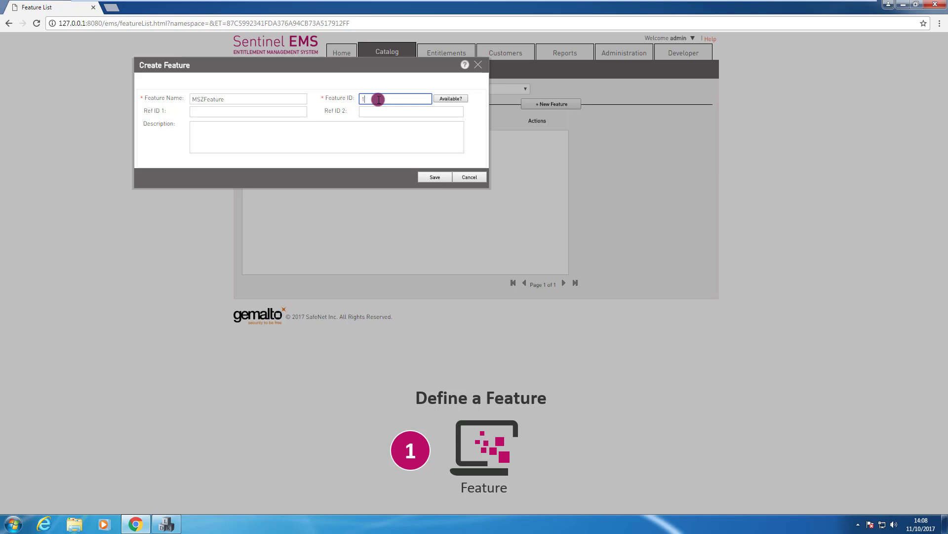
{"action": "type", "text": "123"}
{"action": "left_click", "coordinate": [439, 176]}
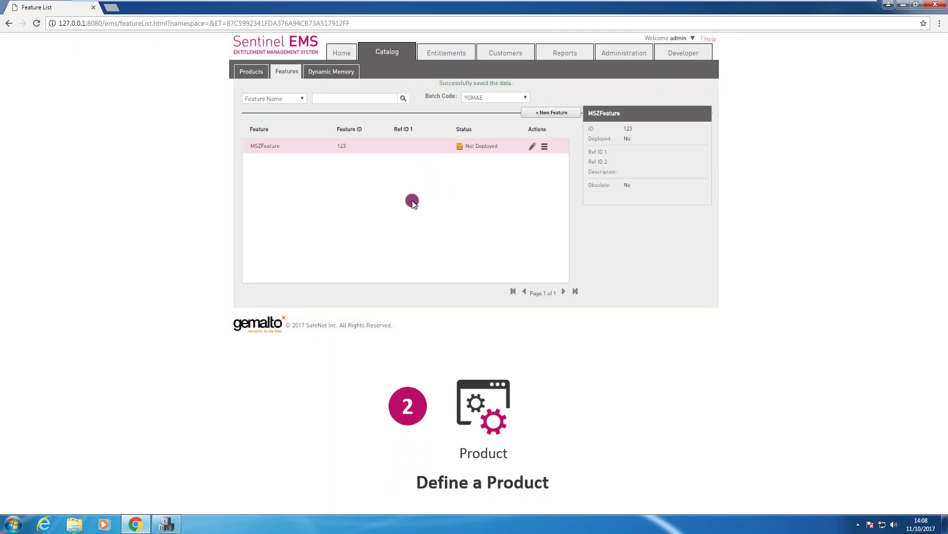
Step: Start a new product named MSZProd and add MSZFeature to it
{"action": "left_click", "coordinate": [258, 73]}
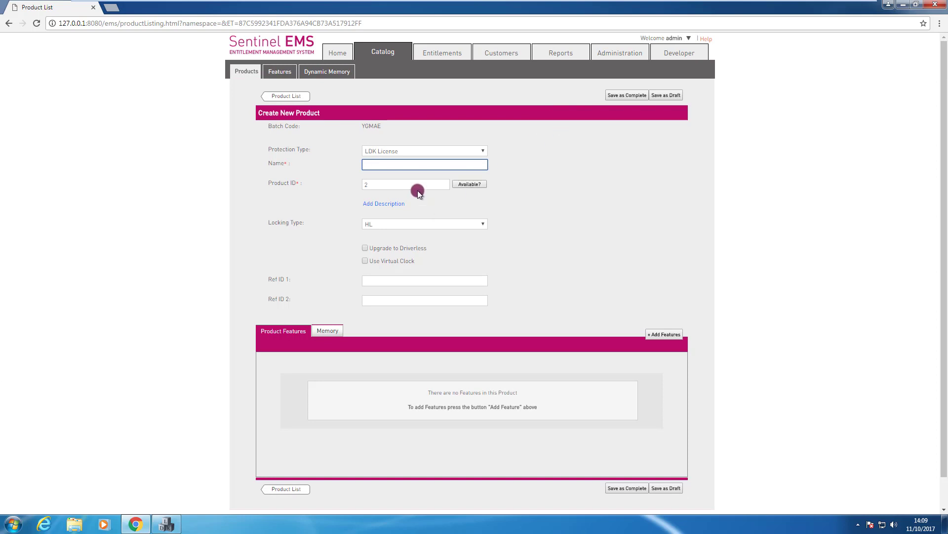
{"action": "left_click", "coordinate": [407, 164]}
{"action": "type", "text": "Ms"}
{"action": "type", "text": "SZProd"}
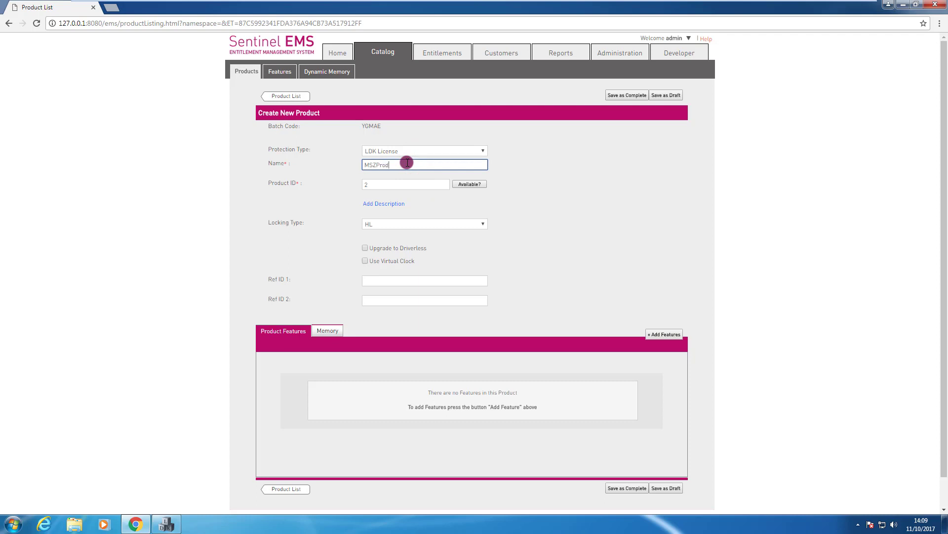
{"action": "left_click", "coordinate": [671, 335]}
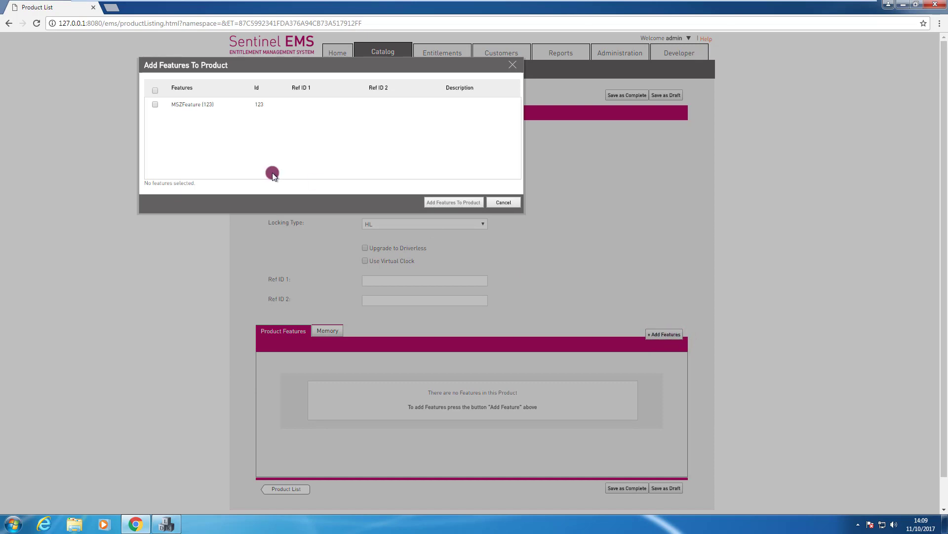
{"action": "left_click", "coordinate": [155, 104]}
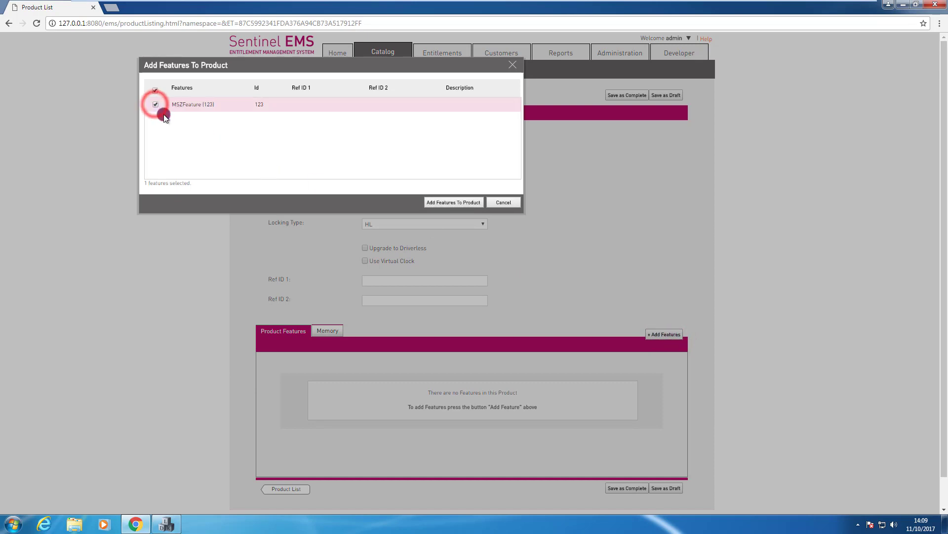
{"action": "left_click", "coordinate": [455, 203]}
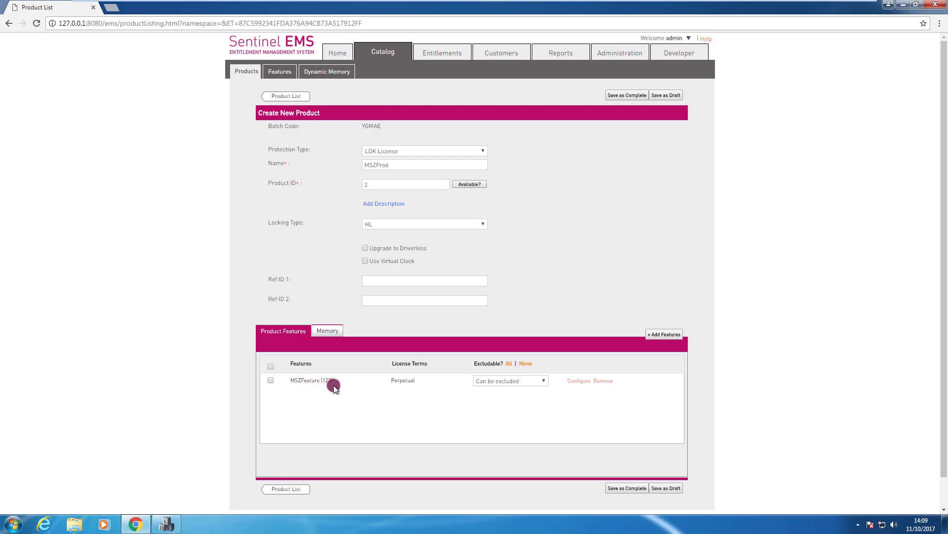
Step: Keep MSZFeature's license type as Perpetual and save its license terms
{"action": "left_click", "coordinate": [579, 382]}
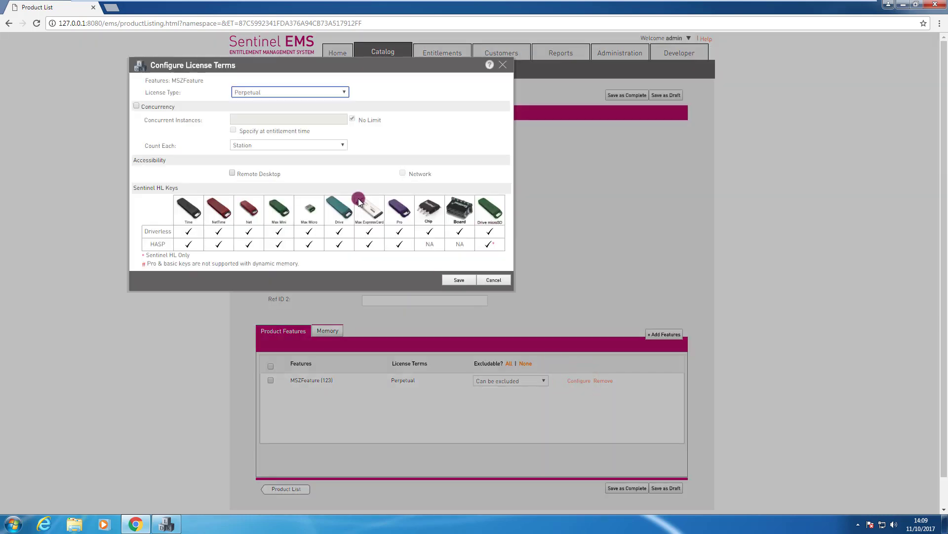
{"action": "left_click", "coordinate": [292, 92]}
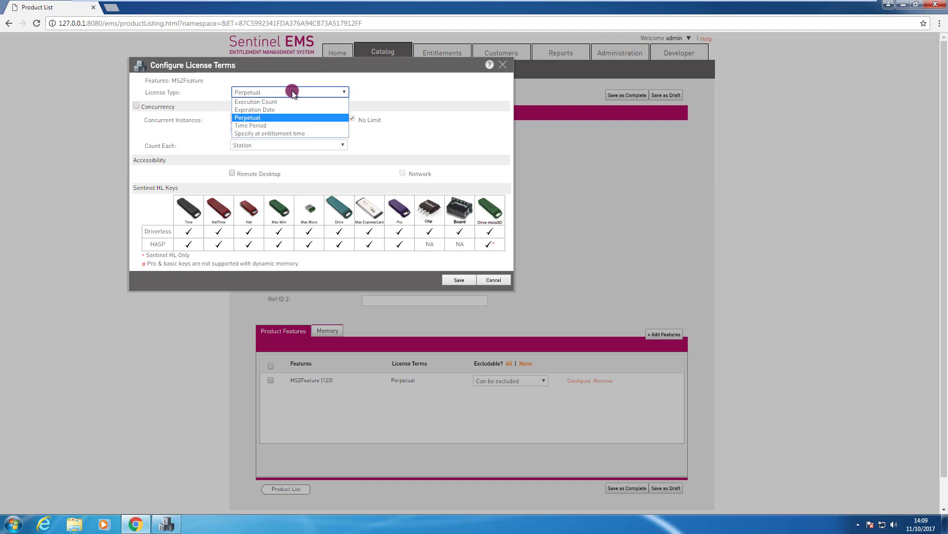
{"action": "left_click", "coordinate": [292, 91]}
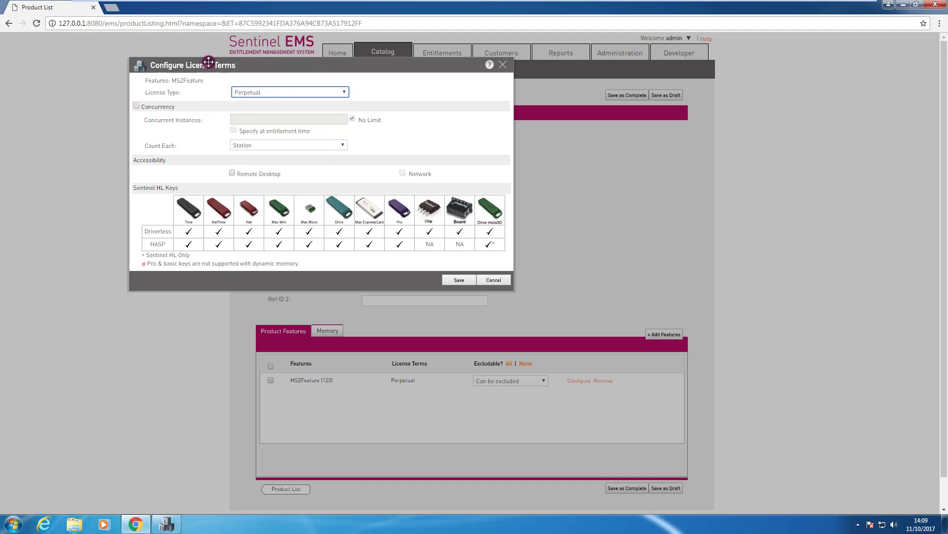
{"action": "left_click", "coordinate": [458, 281]}
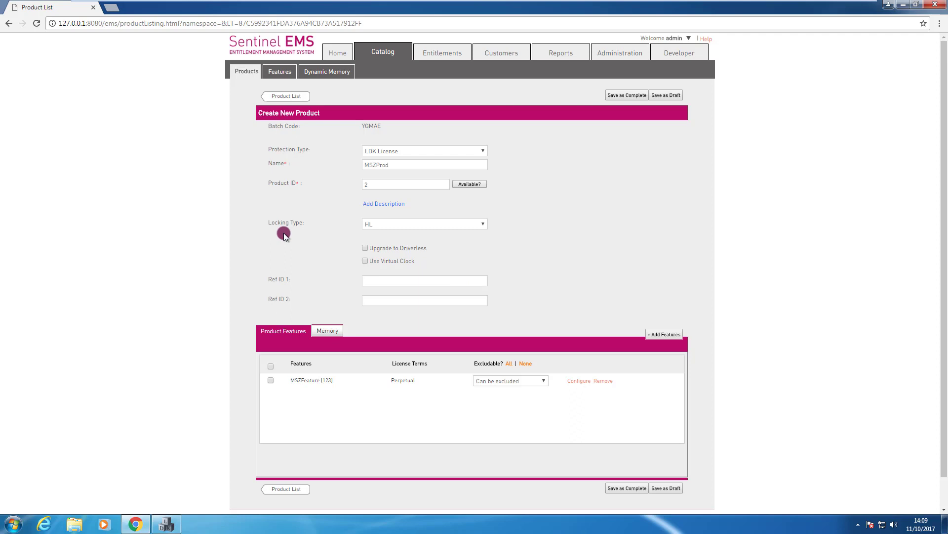
Step: Confirm HL as the locking type and save MSZProd as a Complete product
{"action": "left_click", "coordinate": [402, 227]}
{"action": "left_click", "coordinate": [374, 247]}
{"action": "left_click", "coordinate": [372, 225]}
{"action": "left_click", "coordinate": [628, 488]}
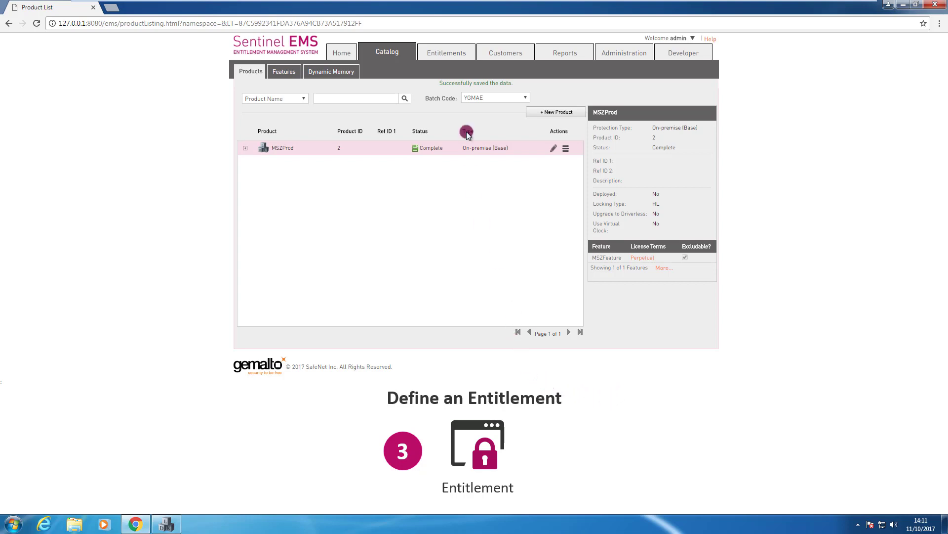
Step: Start a new Hardware Key entitlement and bring up its product selection list
{"action": "left_click", "coordinate": [441, 50]}
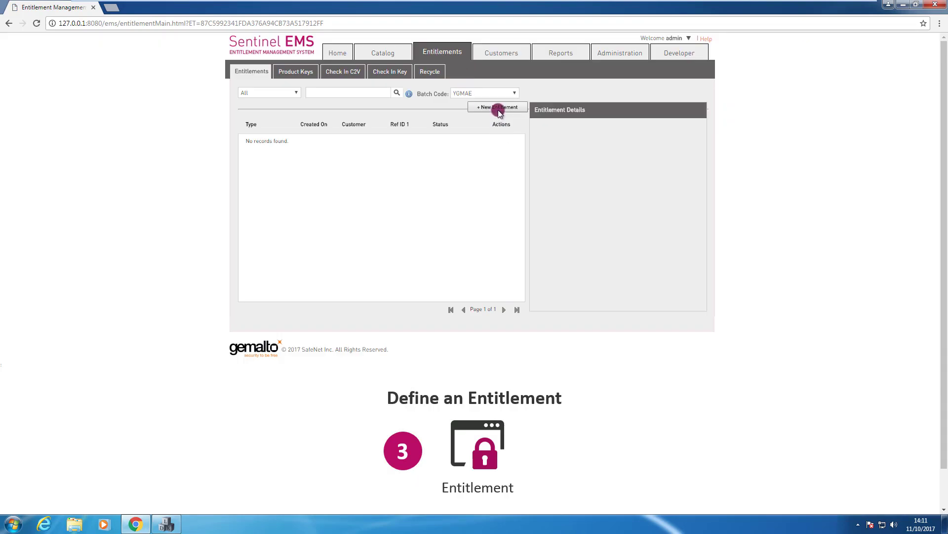
{"action": "left_click", "coordinate": [499, 108]}
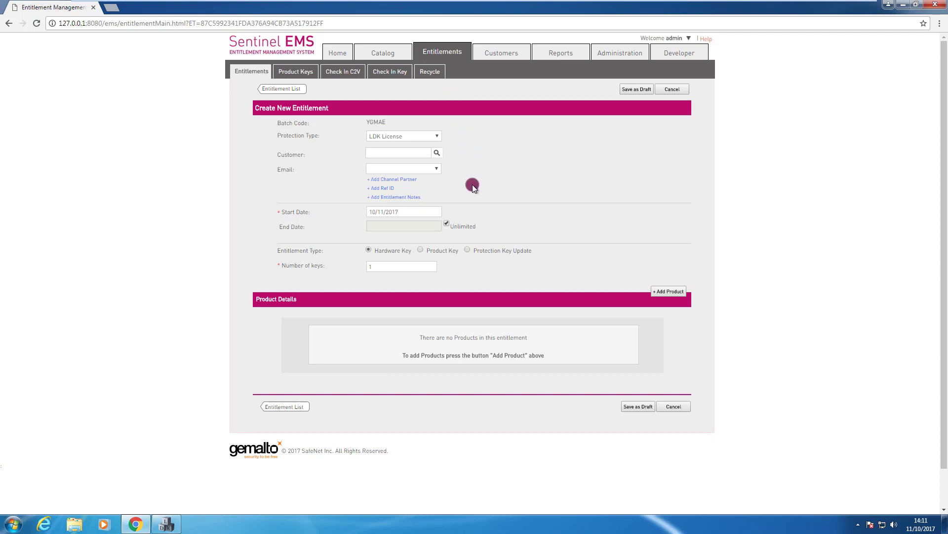
{"action": "left_click", "coordinate": [386, 252]}
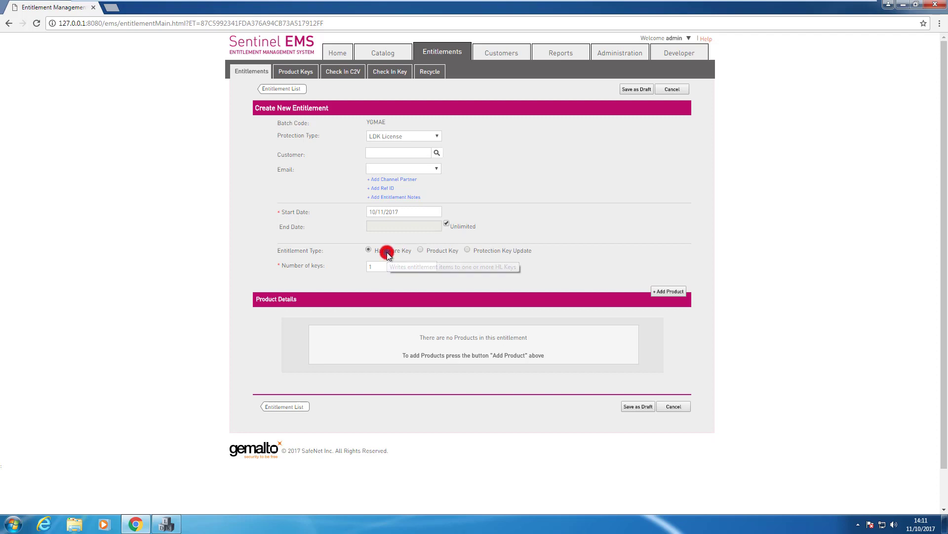
{"action": "left_click", "coordinate": [669, 295]}
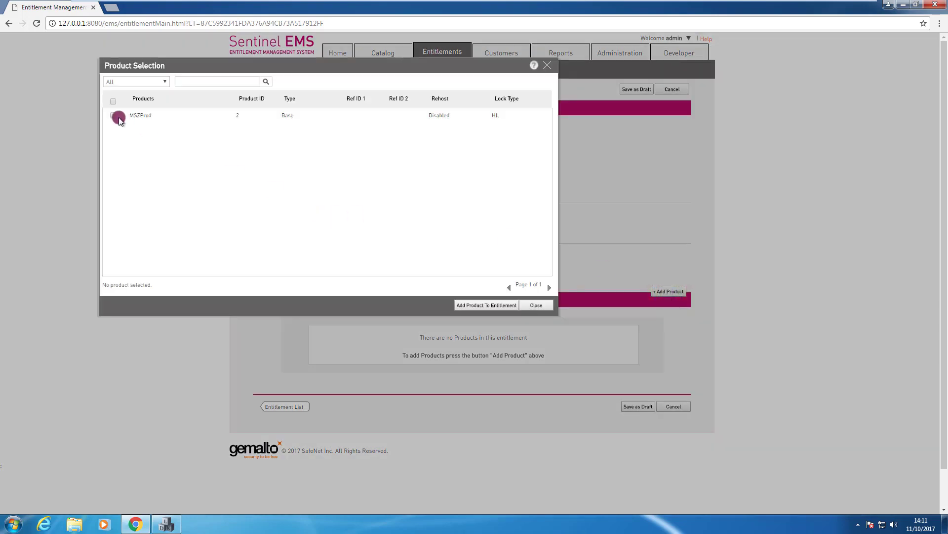
Step: Add MSZProd to the entitlement with HL lock type
{"action": "left_click", "coordinate": [112, 115]}
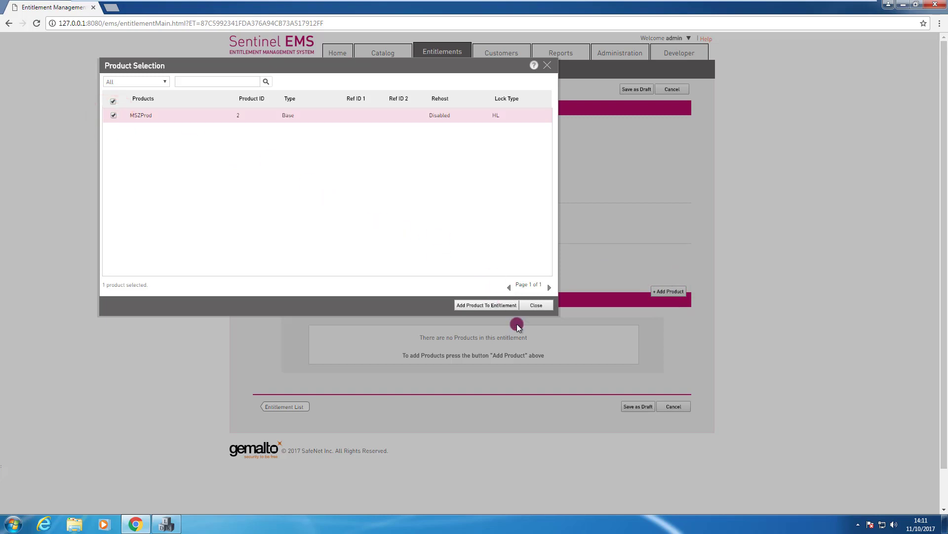
{"action": "left_click", "coordinate": [492, 304]}
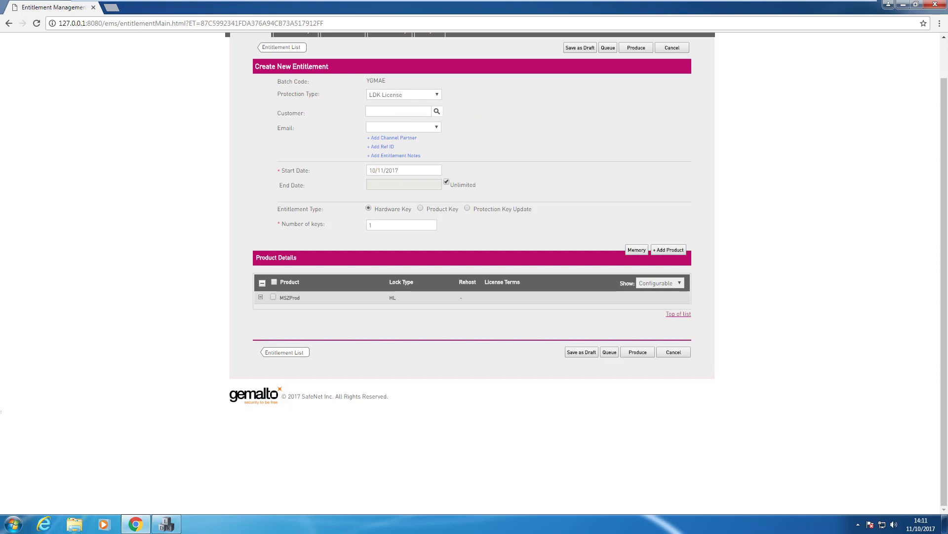
{"action": "scroll", "coordinate": [942, 159], "scroll_direction": "up", "scroll_amount": 1}
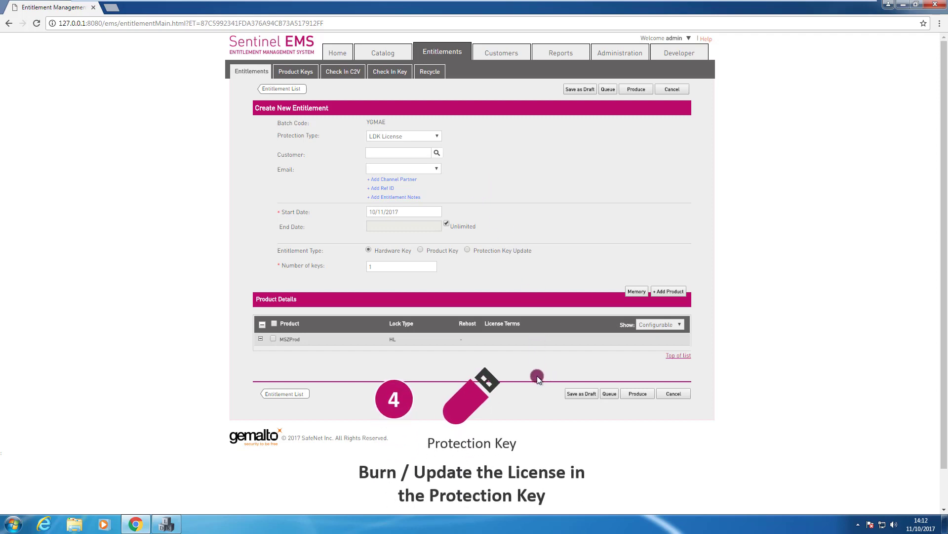
Step: Produce the entitlement by burning the license onto the connected Sentinel HL key
{"action": "left_click", "coordinate": [638, 394]}
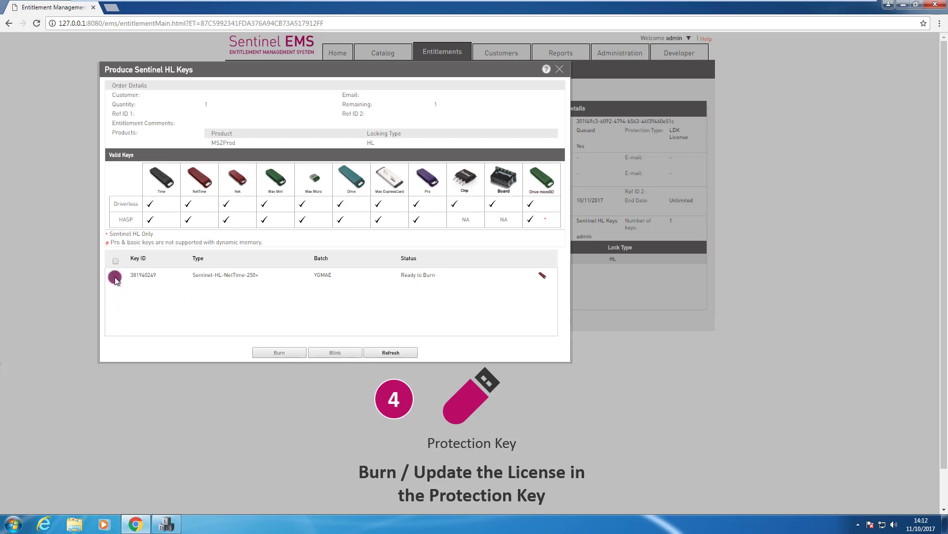
{"action": "left_click", "coordinate": [115, 276]}
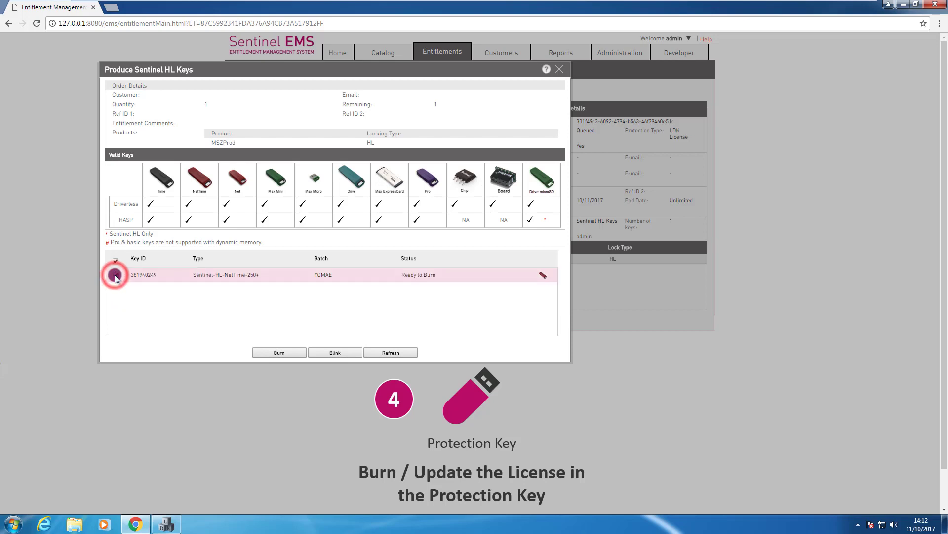
{"action": "left_click", "coordinate": [284, 353]}
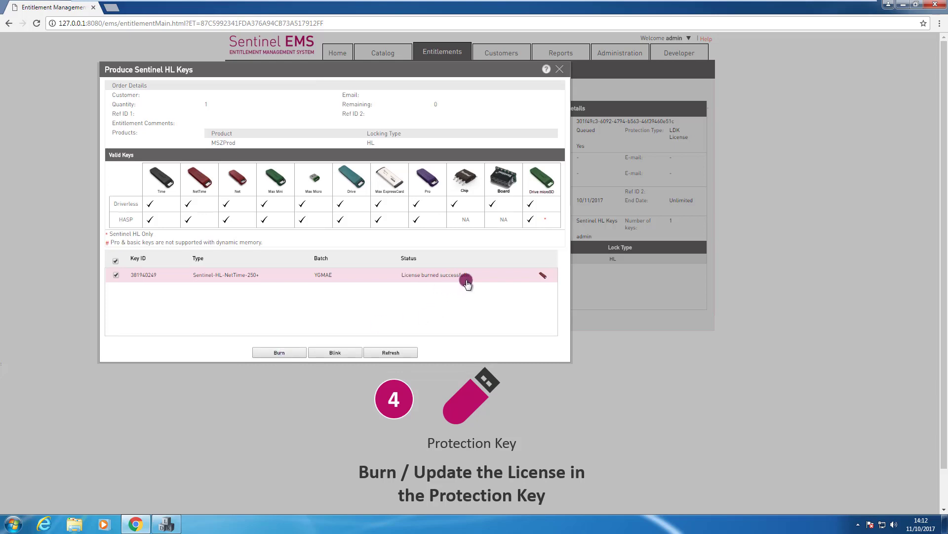
{"action": "left_click", "coordinate": [562, 72]}
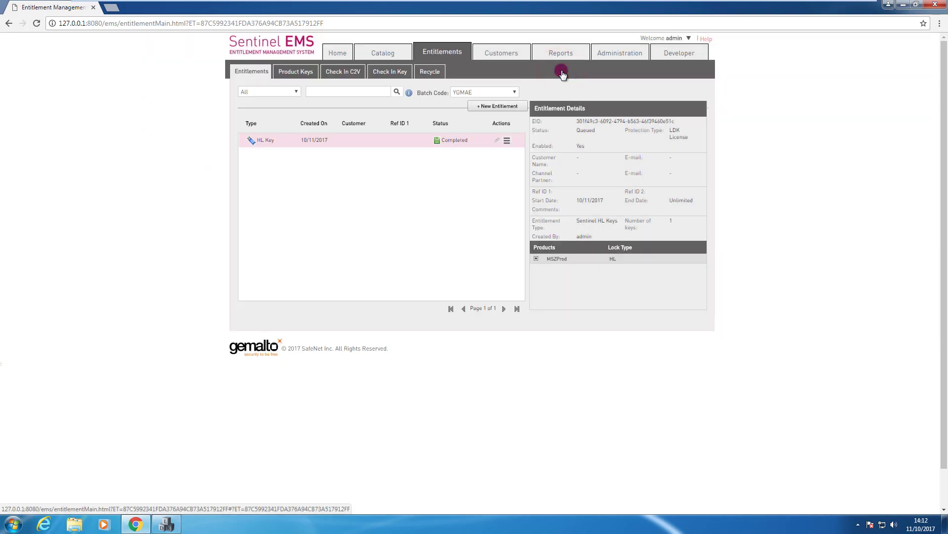
Step: Close the Sentinel EMS browser window and the Sentinel Vendor Suite launcher
{"action": "left_click", "coordinate": [939, 6]}
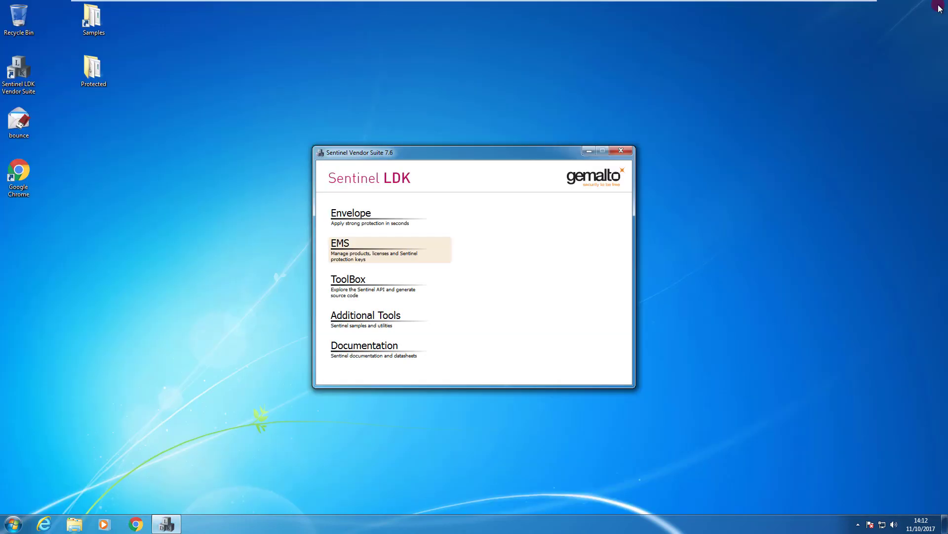
{"action": "left_click", "coordinate": [623, 151]}
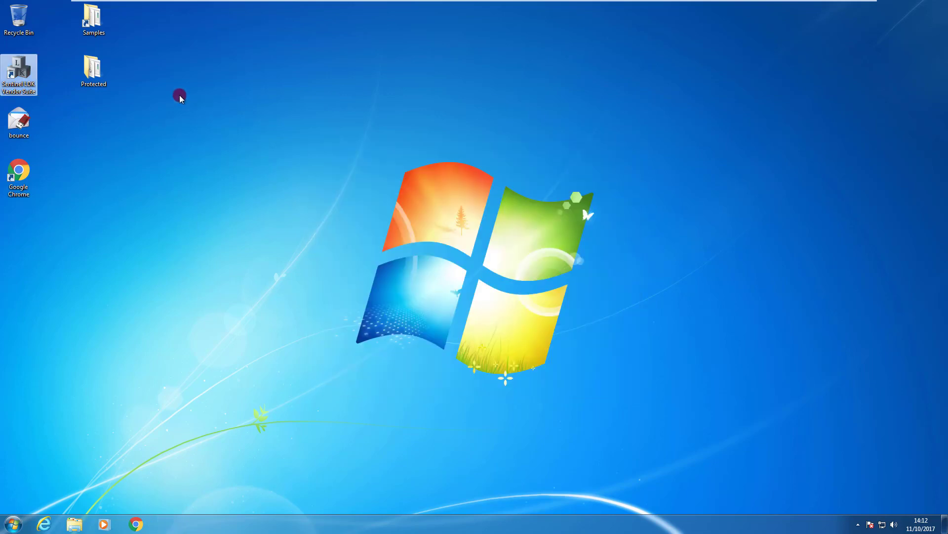
{"action": "mouse_move", "coordinate": [100, 73]}
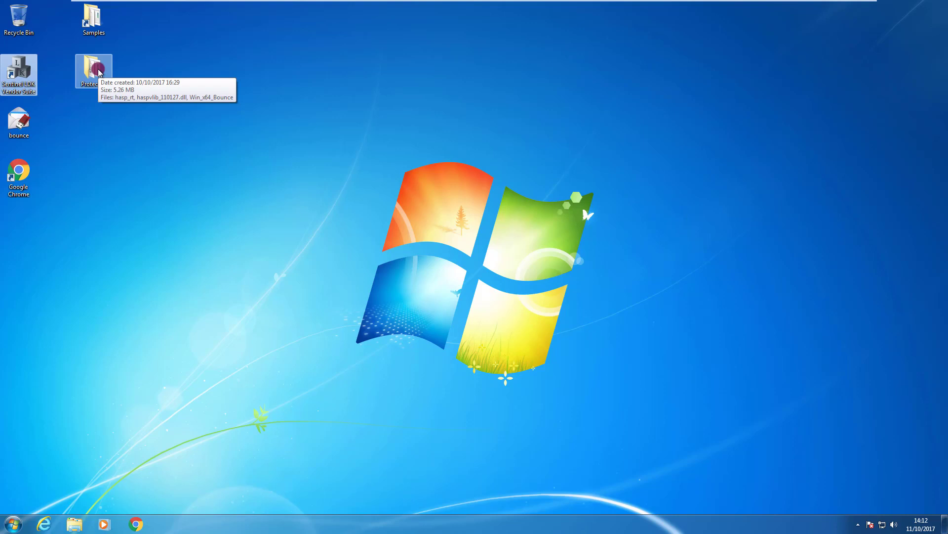
Step: Run Win_x64_Bounce from the Protected folder with the key, then close its Bouncing Ball window
{"action": "double_click", "coordinate": [94, 69]}
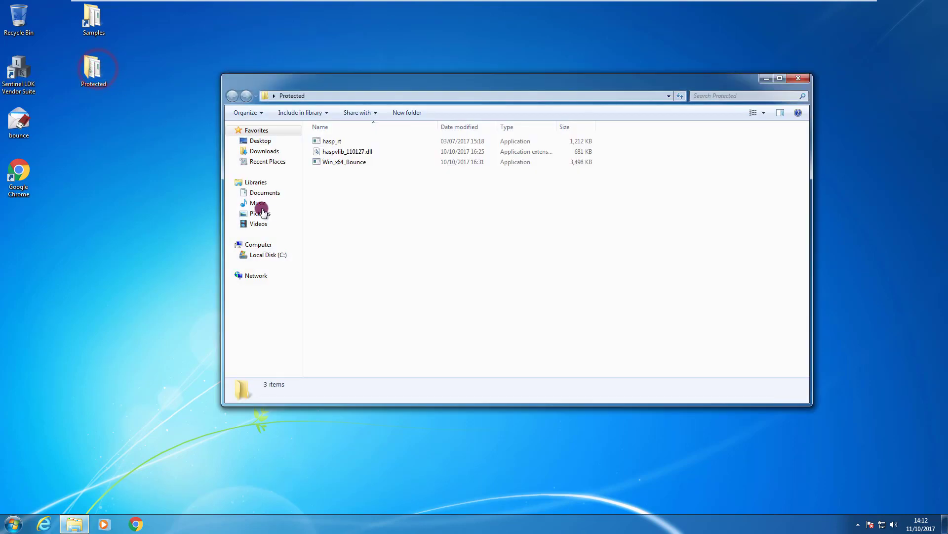
{"action": "double_click", "coordinate": [336, 163]}
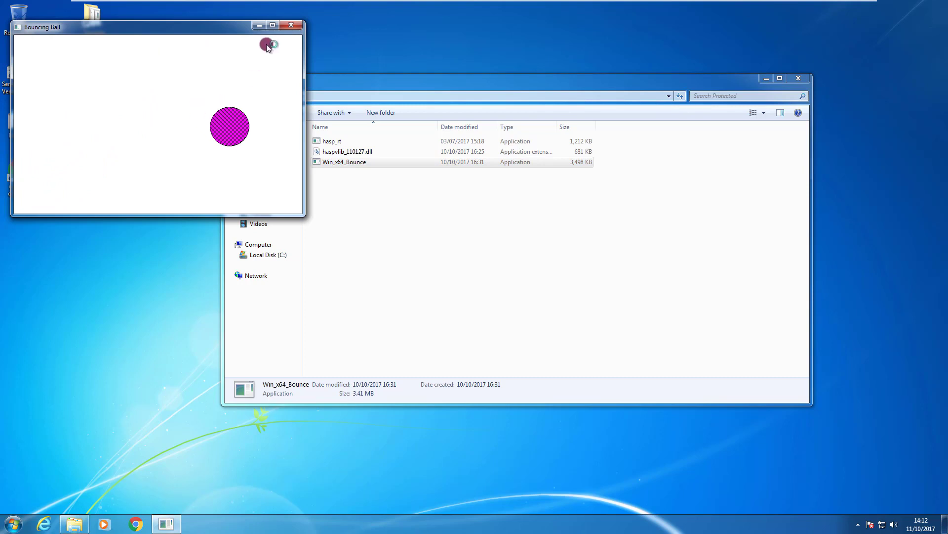
{"action": "left_click", "coordinate": [294, 26]}
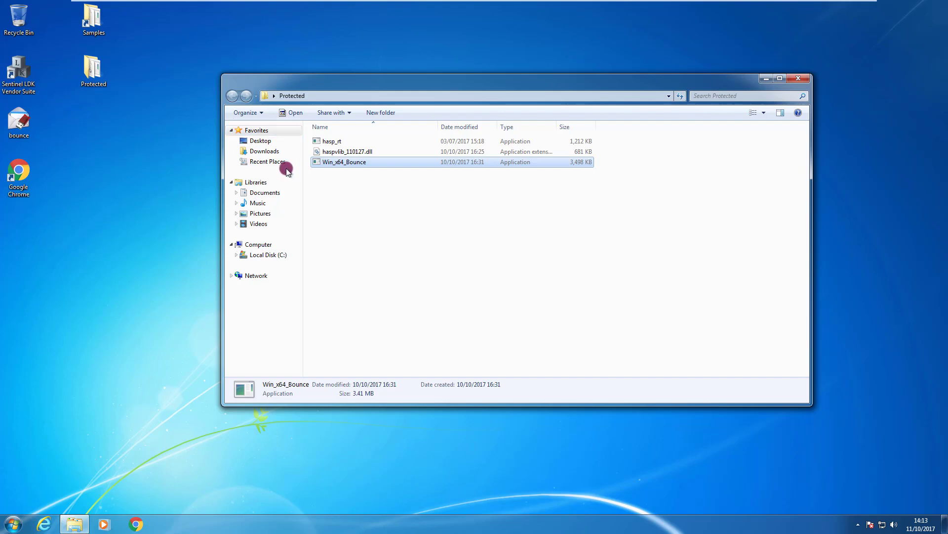
{"action": "double_click", "coordinate": [345, 166]}
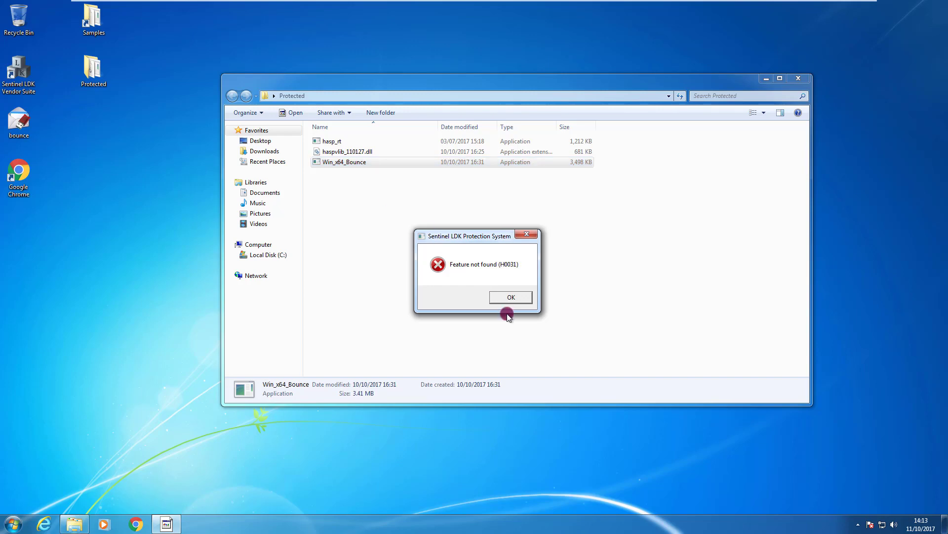
{"action": "left_click", "coordinate": [513, 298]}
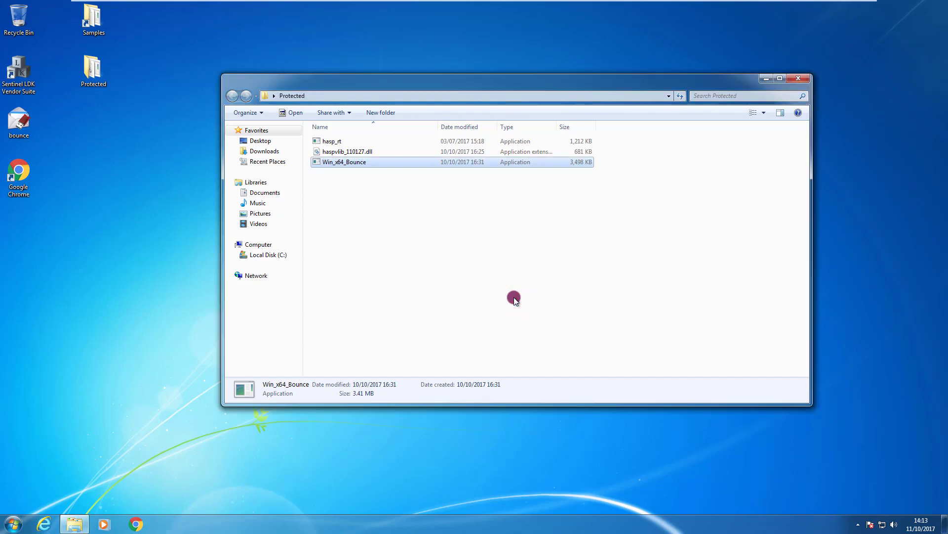